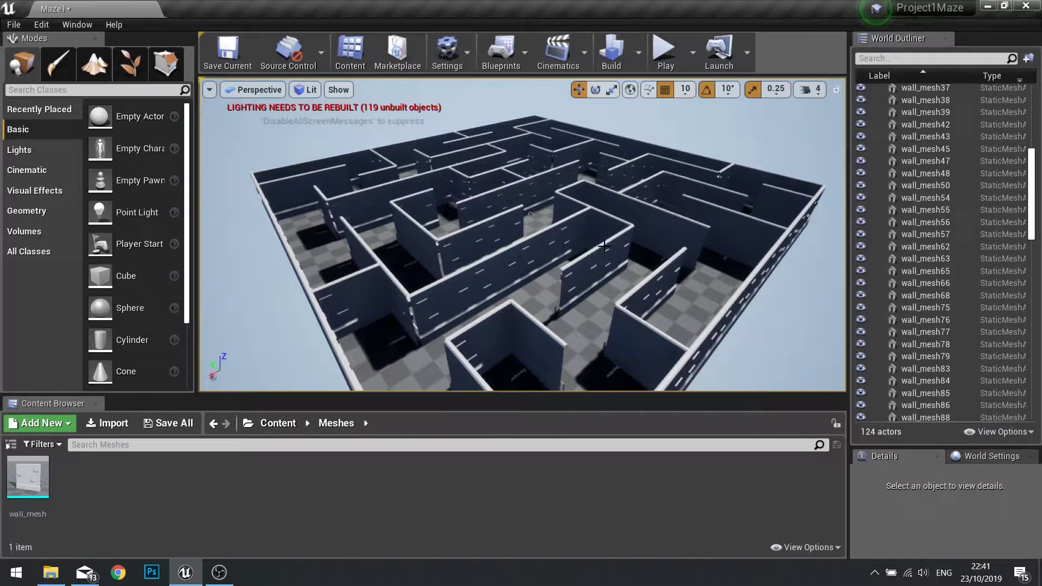
# Import the pillar_mesh 3D object from MazeAssets/Meshes into the Meshes content folder using the default FBX import options.
pyautogui.moveTo(589, 256); pyautogui.dragTo(529, 331, button='right')
pyautogui.press('w')
pyautogui.press('w')
pyautogui.press('s')
pyautogui.moveTo(456, 258); pyautogui.dragTo(565, 275, button='right')
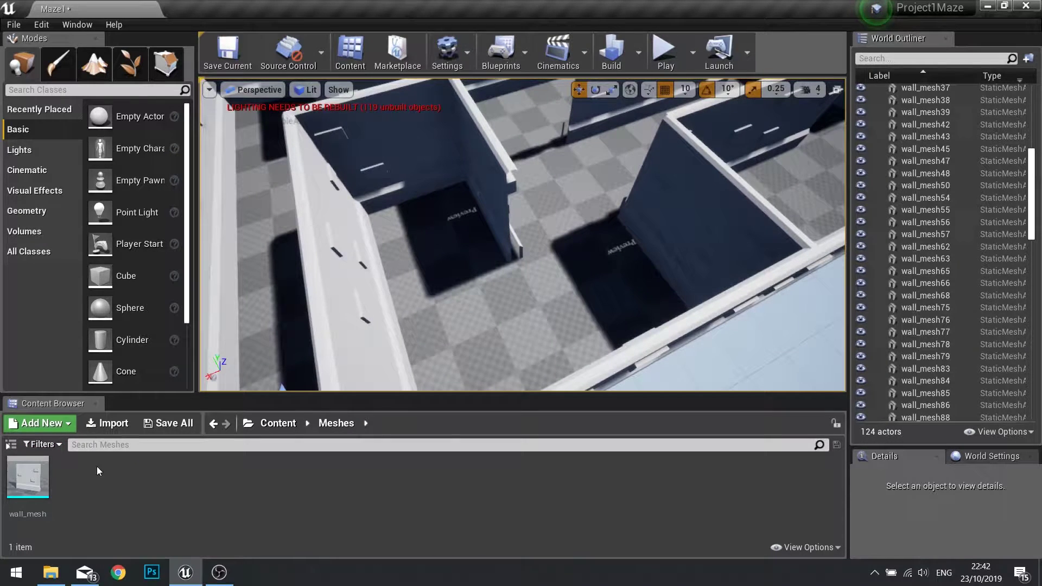
pyautogui.click(109, 426)
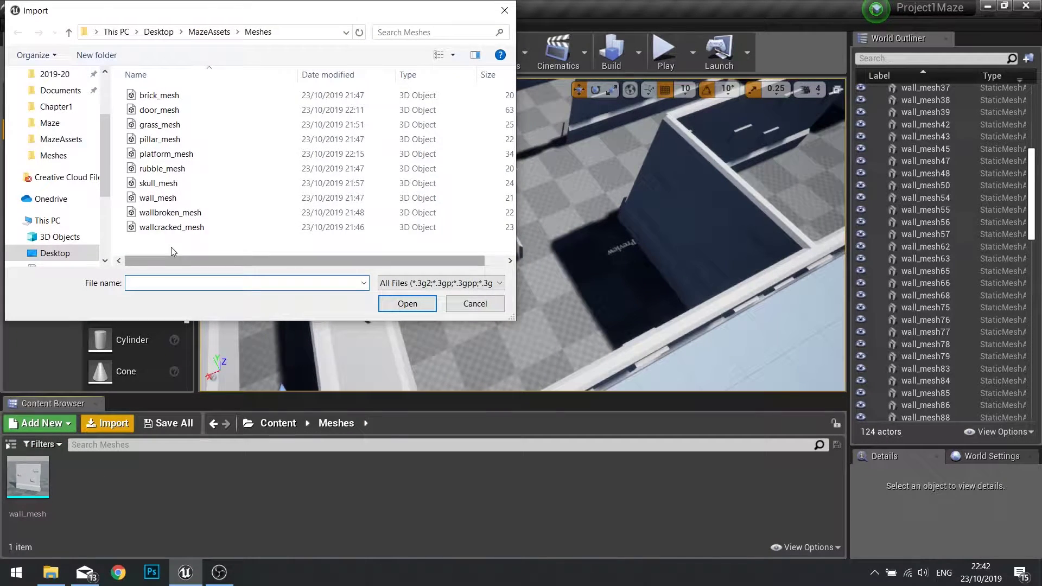
pyautogui.click(172, 141)
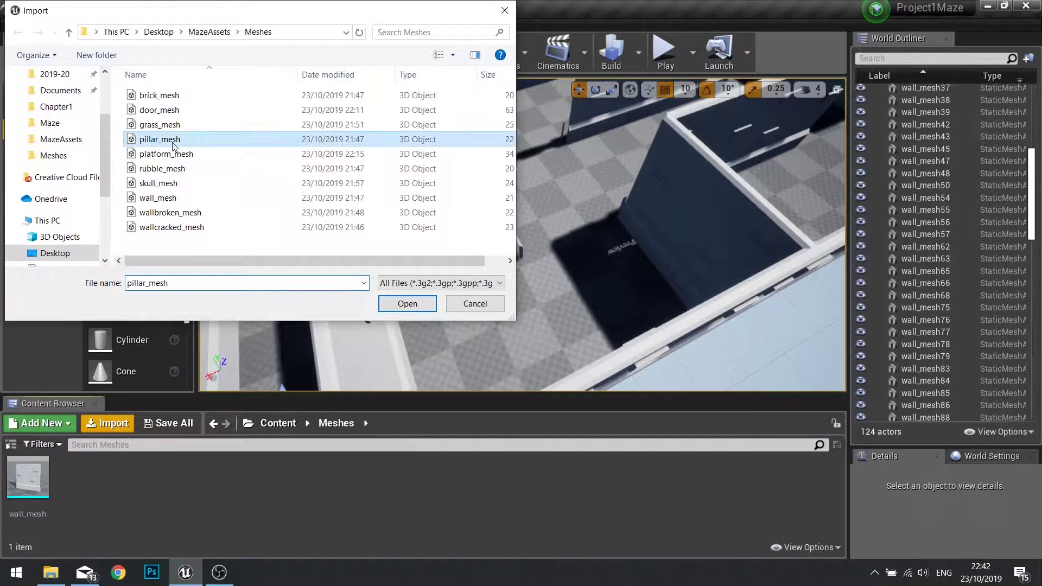
pyautogui.click(421, 304)
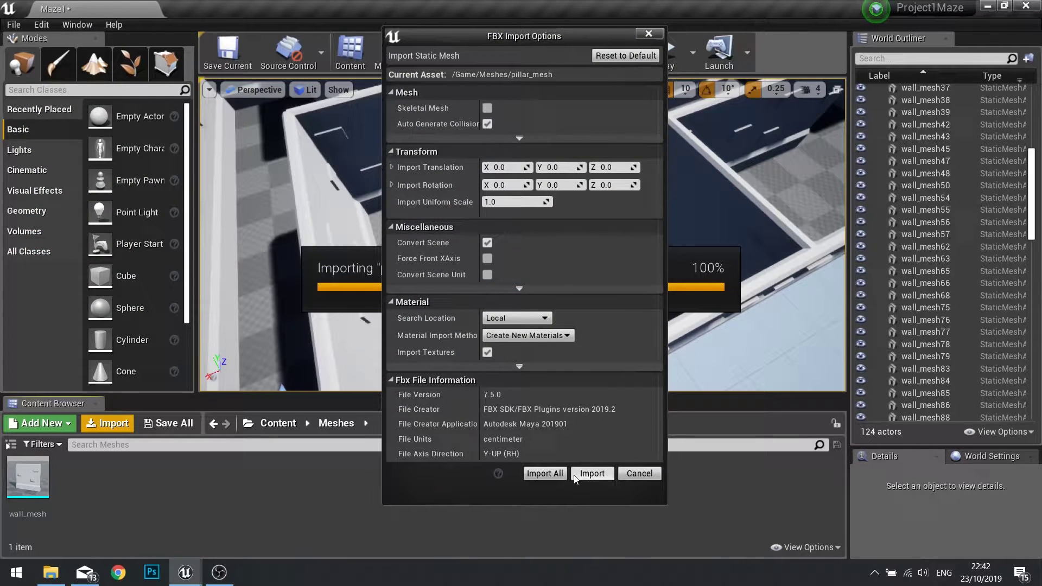
pyautogui.click(591, 474)
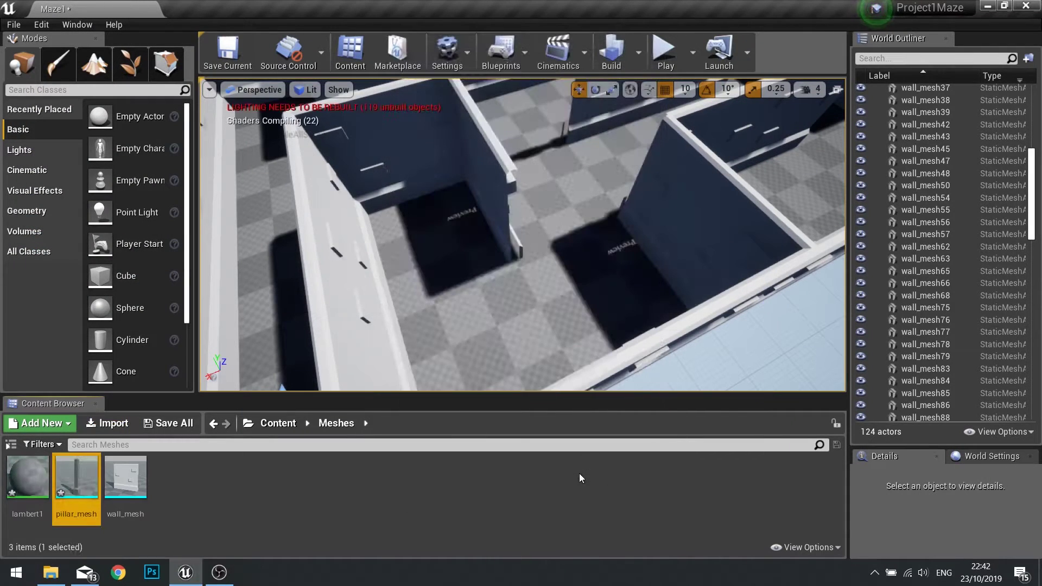
# Force delete the lambert1 material that was imported with the pillar from the Meshes folder.
pyautogui.click(226, 506)
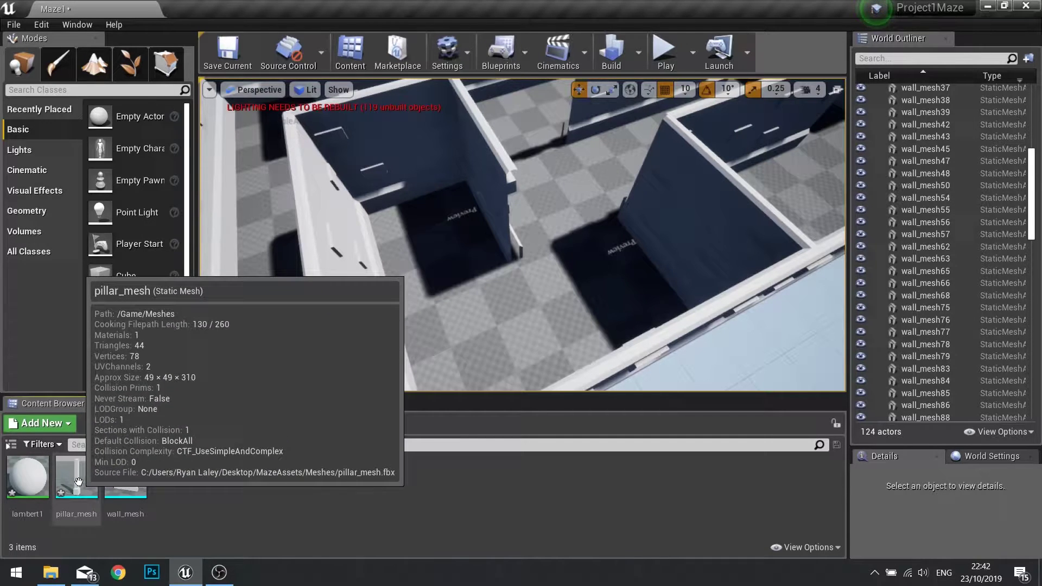
pyautogui.click(28, 476)
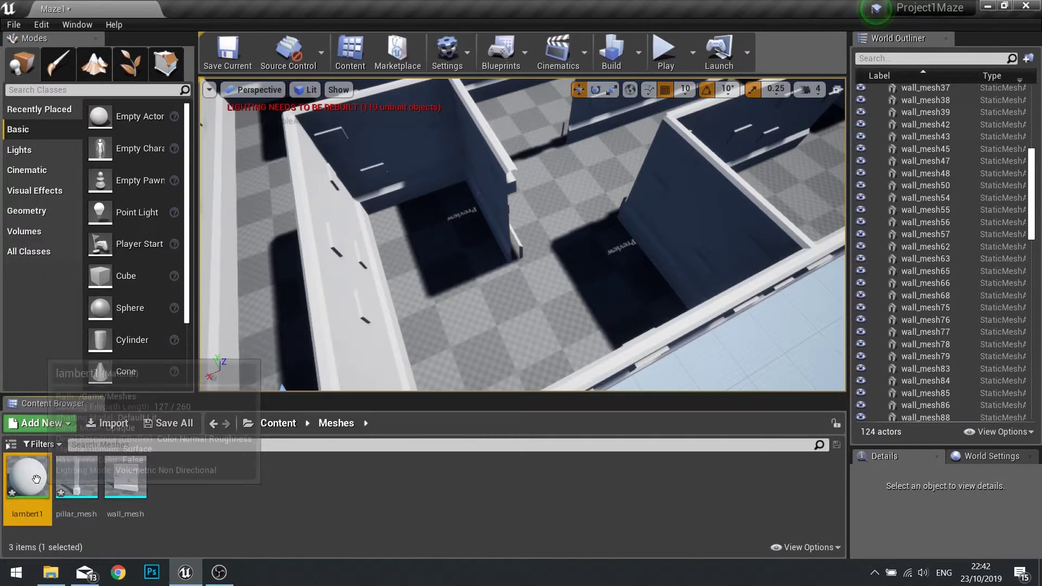
pyautogui.press('Delete')
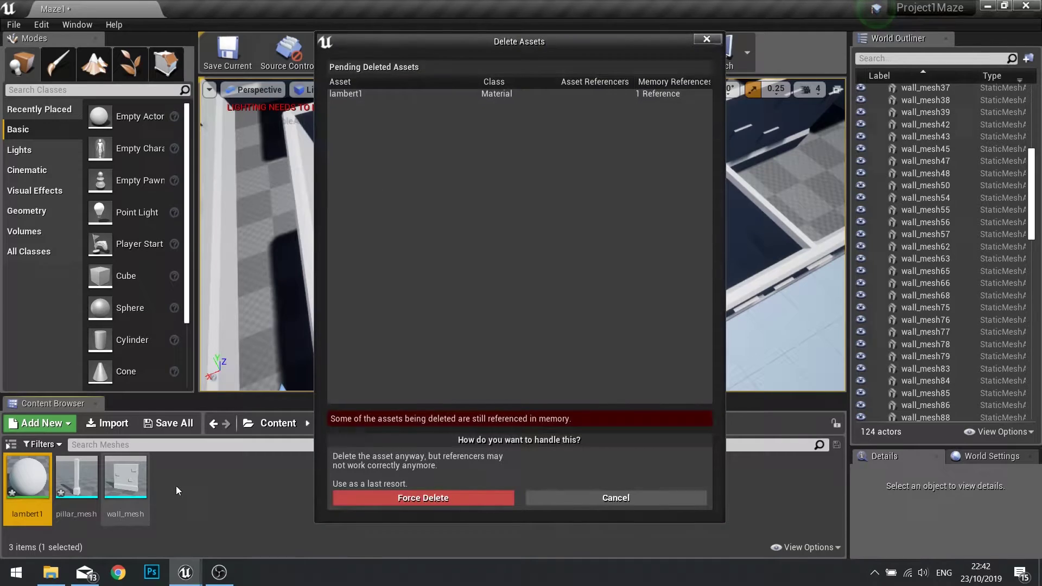
pyautogui.click(362, 497)
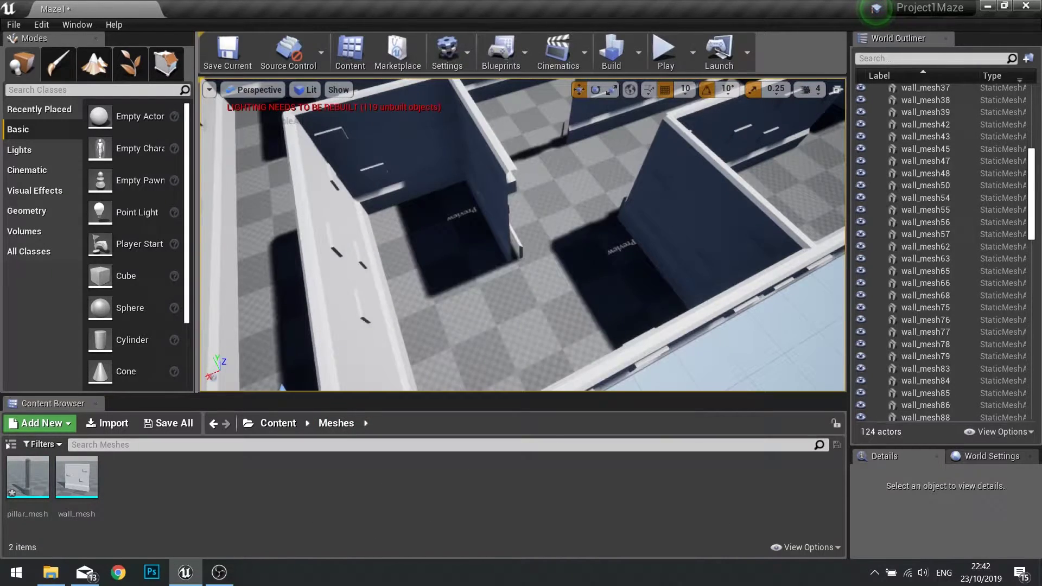
# Place a pillar_mesh in the maze at the outer corner where two inner walls meet, near the player character.
pyautogui.moveTo(522, 235); pyautogui.dragTo(624, 248, button='right')
pyautogui.press('s')
pyautogui.press('a')
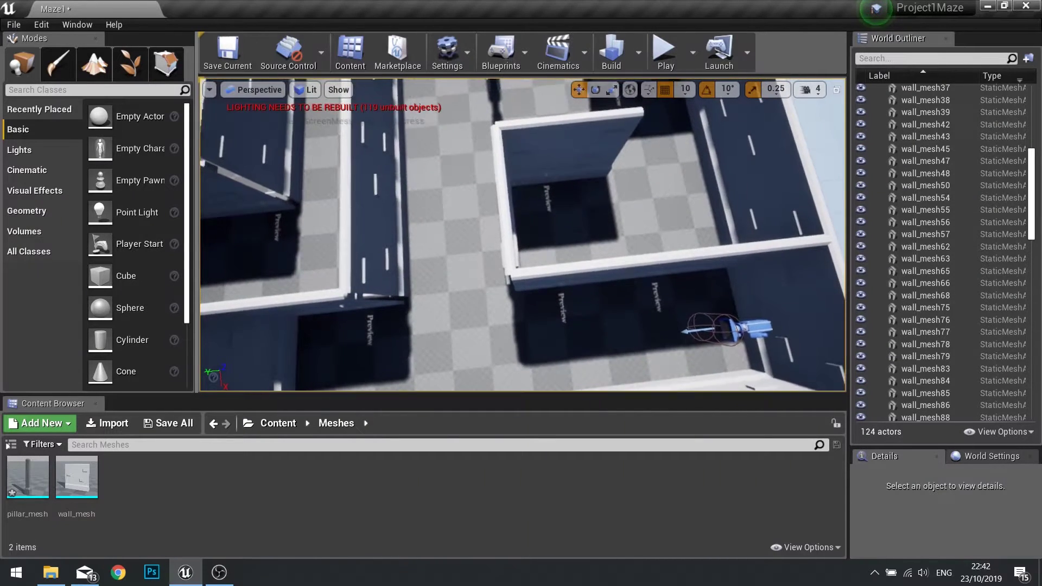
pyautogui.moveTo(523, 253); pyautogui.dragTo(522, 250, button='right')
pyautogui.click(32, 482)
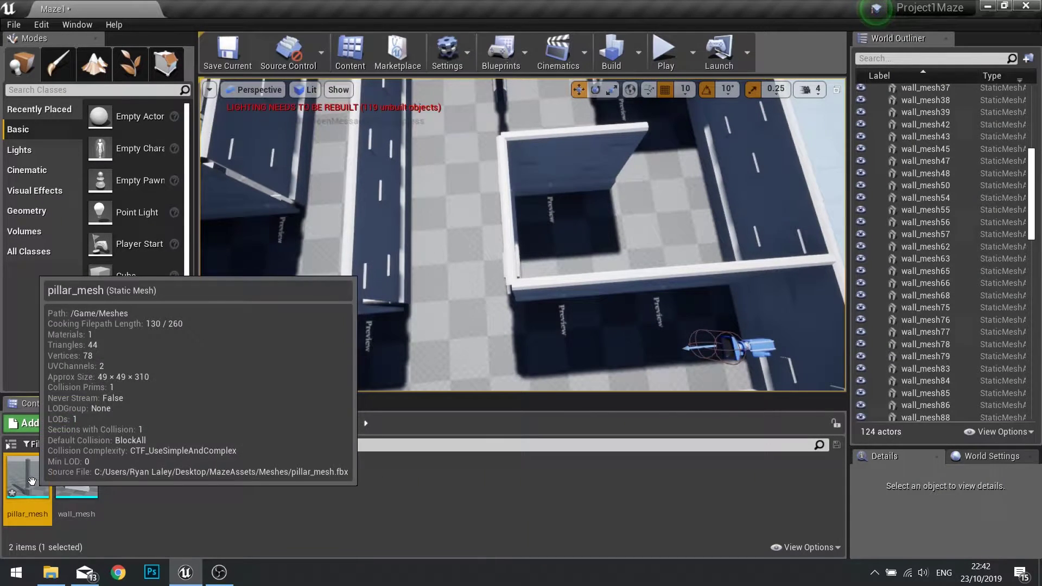
pyautogui.moveTo(32, 481); pyautogui.dragTo(512, 294)
# Nudge the placed pillar 10 units along the Y axis so it sits squarely over the wall corner.
pyautogui.moveTo(513, 294); pyautogui.dragTo(495, 352, button='right')
pyautogui.press('a')
pyautogui.press('w')
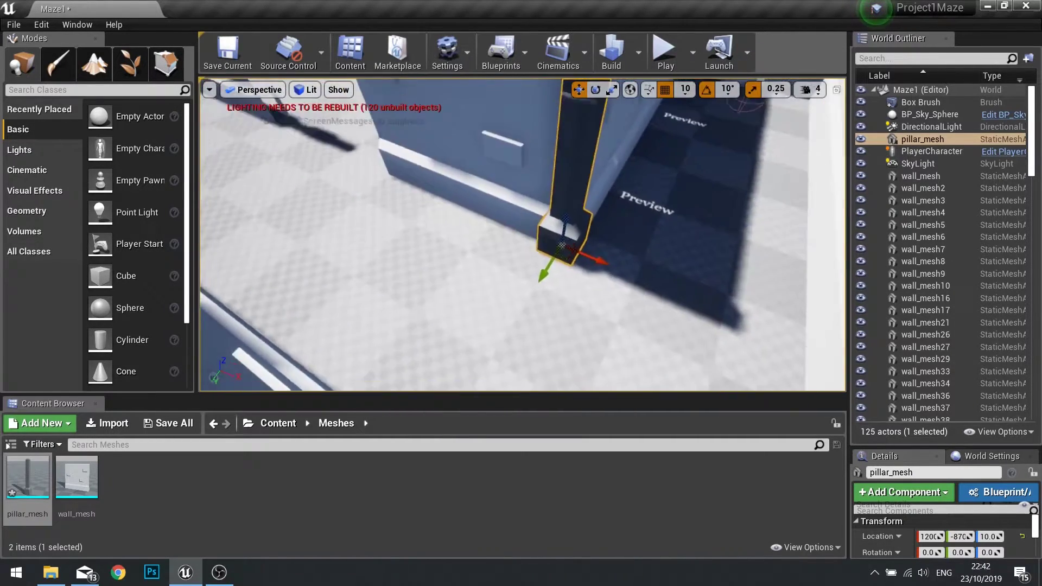
pyautogui.moveTo(496, 352)
pyautogui.mouseDown(button='right')
pyautogui.moveTo(548, 364)
pyautogui.moveTo(462, 331)
pyautogui.moveTo(413, 331)
pyautogui.moveTo(496, 352)
pyautogui.mouseUp(button='right')
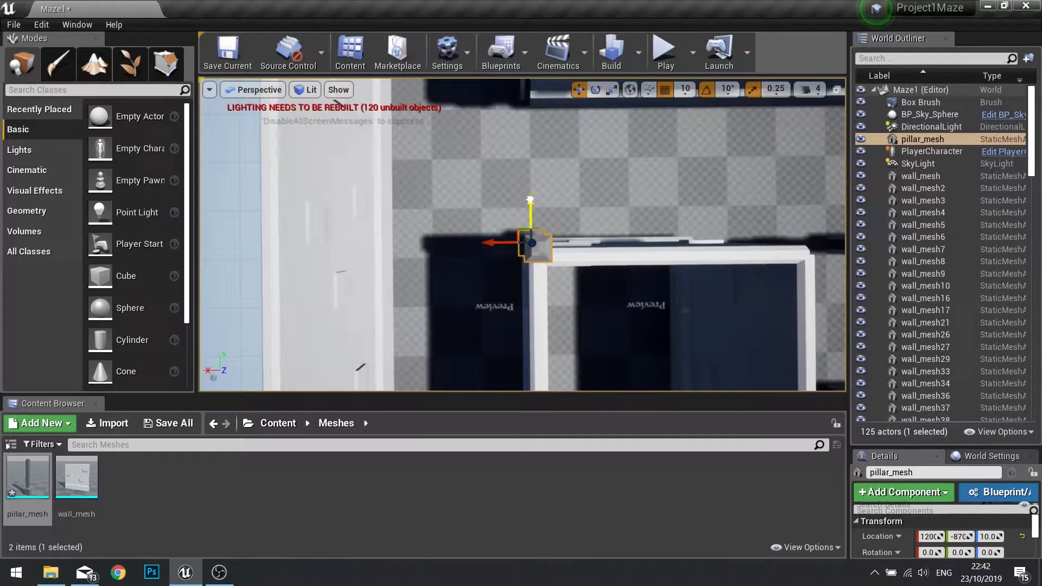
pyautogui.moveTo(542, 220); pyautogui.dragTo(541, 219, button='right')
# Set the position snap size to 100 and duplicate the pillar along the Y axis onto the neighbouring wall corner.
pyautogui.click(694, 94)
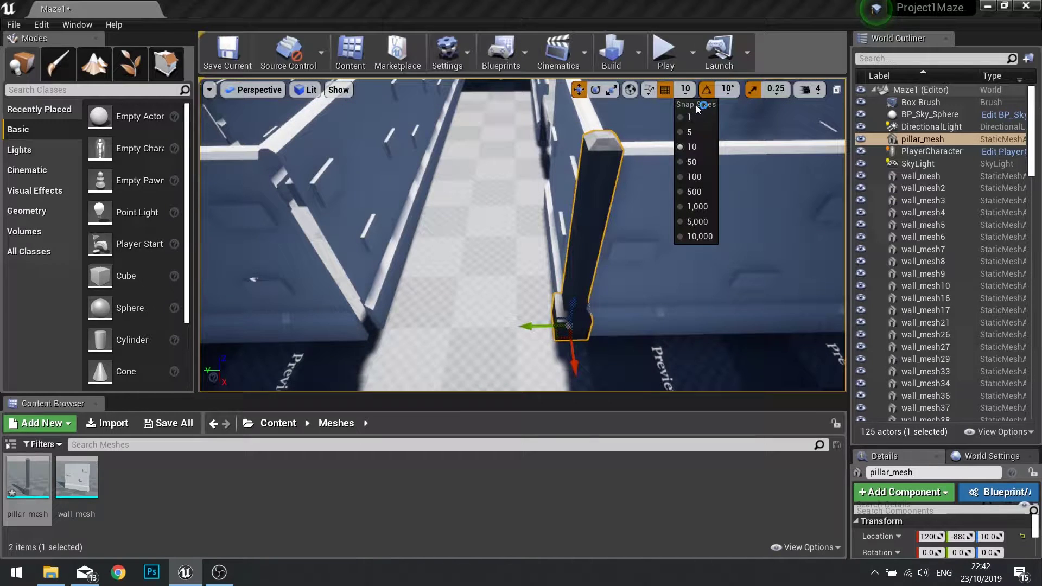
pyautogui.click(697, 174)
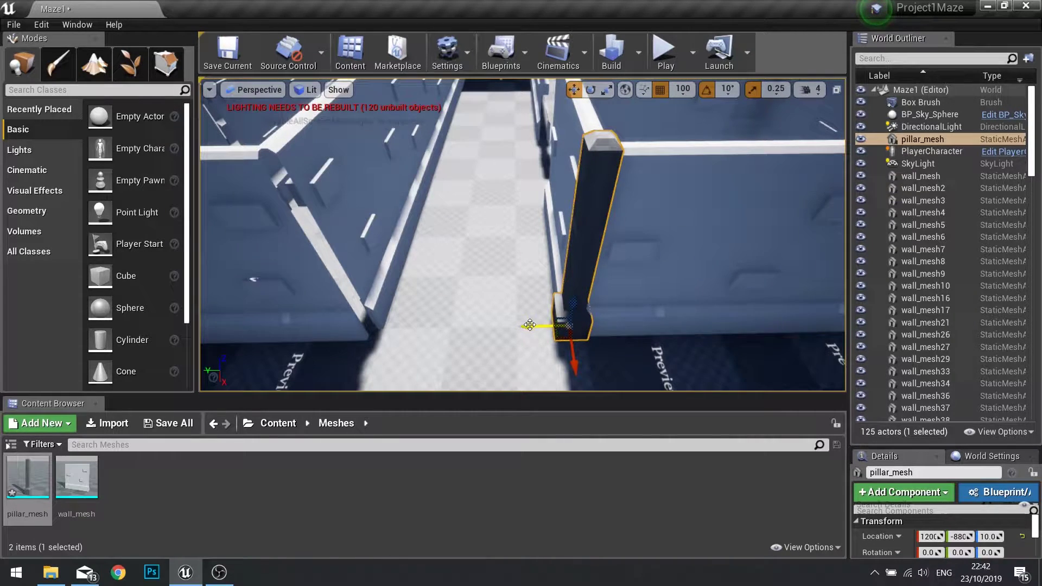
pyautogui.keyDown('alt'); pyautogui.moveTo(530, 325); pyautogui.dragTo(421, 328); pyautogui.keyUp('alt')
pyautogui.moveTo(345, 326); pyautogui.dragTo(390, 314, button='right')
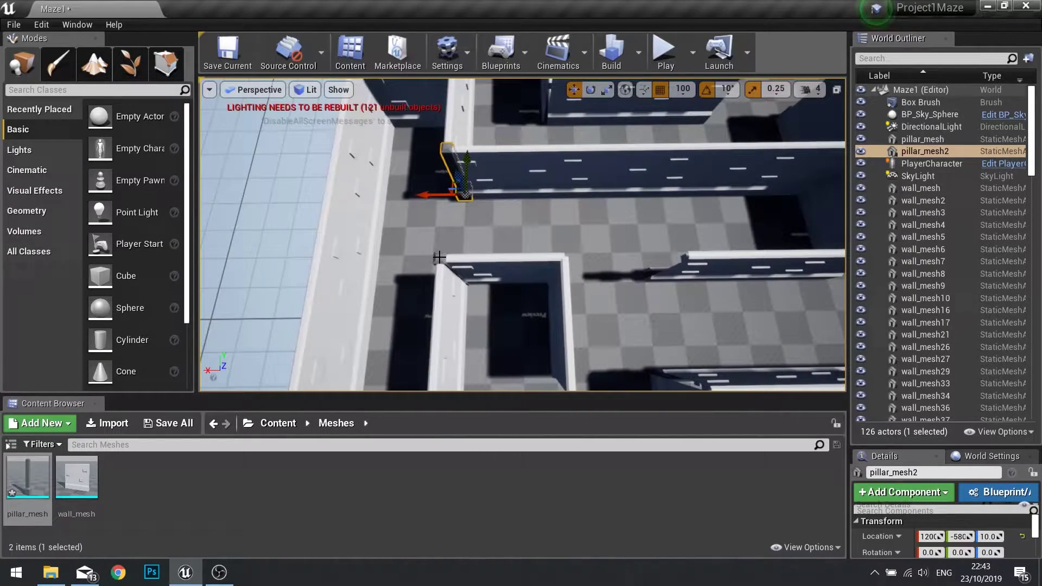
# Duplicate the first pillar along the X axis onto each wall end and corner in the same row, including X 900 and X 0.
pyautogui.keyDown('alt'); pyautogui.moveTo(421, 280); pyautogui.dragTo(497, 281); pyautogui.keyUp('alt')
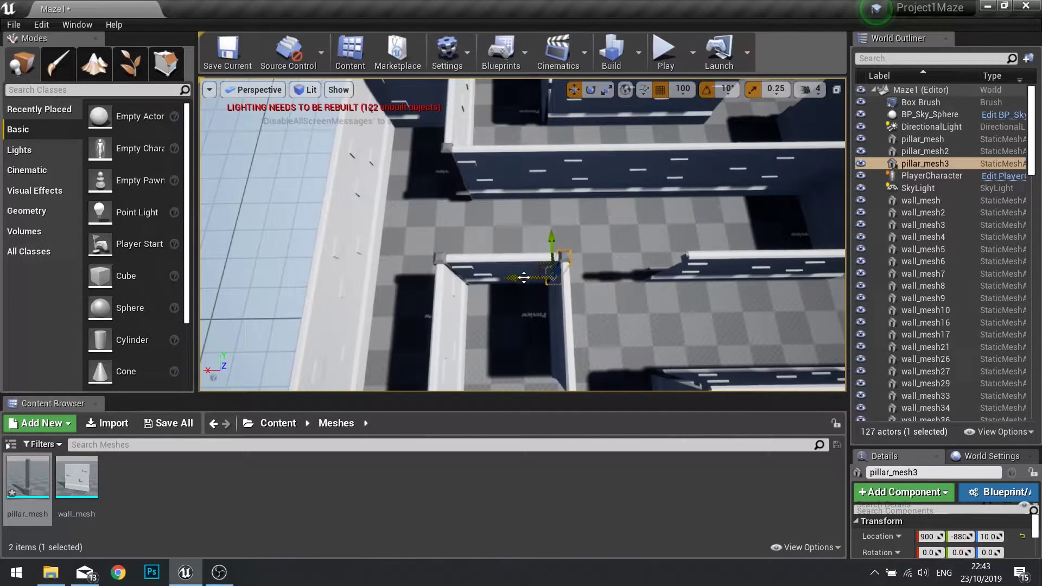
pyautogui.keyDown('alt'); pyautogui.keyDown('shift'); pyautogui.moveTo(518, 279); pyautogui.dragTo(554, 274); pyautogui.keyUp('shift'); pyautogui.keyUp('alt')
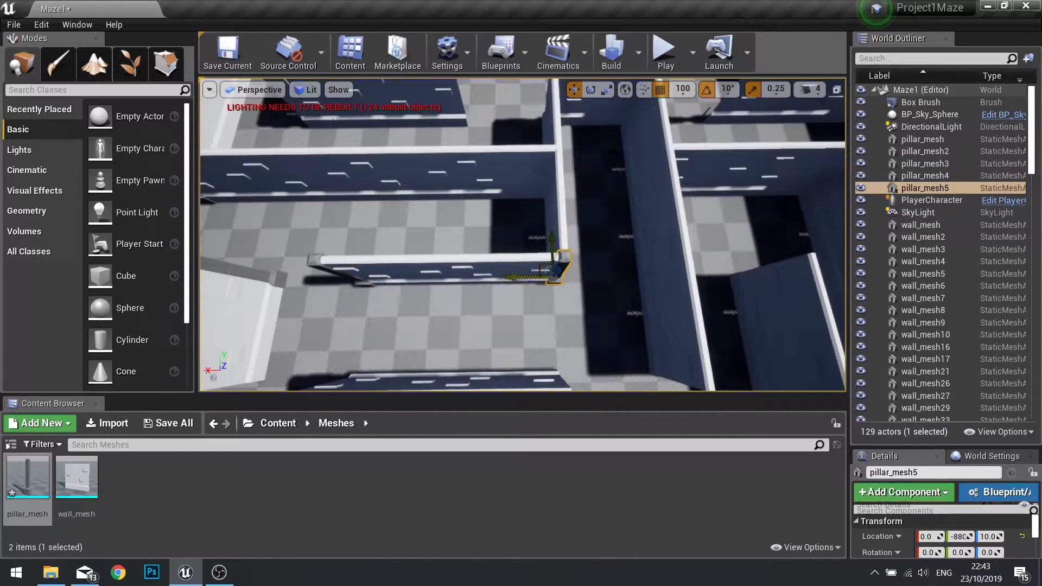
pyautogui.moveTo(552, 277); pyautogui.dragTo(534, 266, button='right')
pyautogui.keyDown('alt'); pyautogui.keyDown('shift'); pyautogui.moveTo(461, 291); pyautogui.dragTo(452, 292); pyautogui.keyUp('shift'); pyautogui.keyUp('alt')
pyautogui.moveTo(462, 292); pyautogui.dragTo(358, 228, button='right')
pyautogui.moveTo(397, 321)
pyautogui.mouseDown(button='right')
pyautogui.moveTo(369, 323)
pyautogui.moveTo(358, 304)
pyautogui.moveTo(397, 321)
pyautogui.mouseUp(button='right')
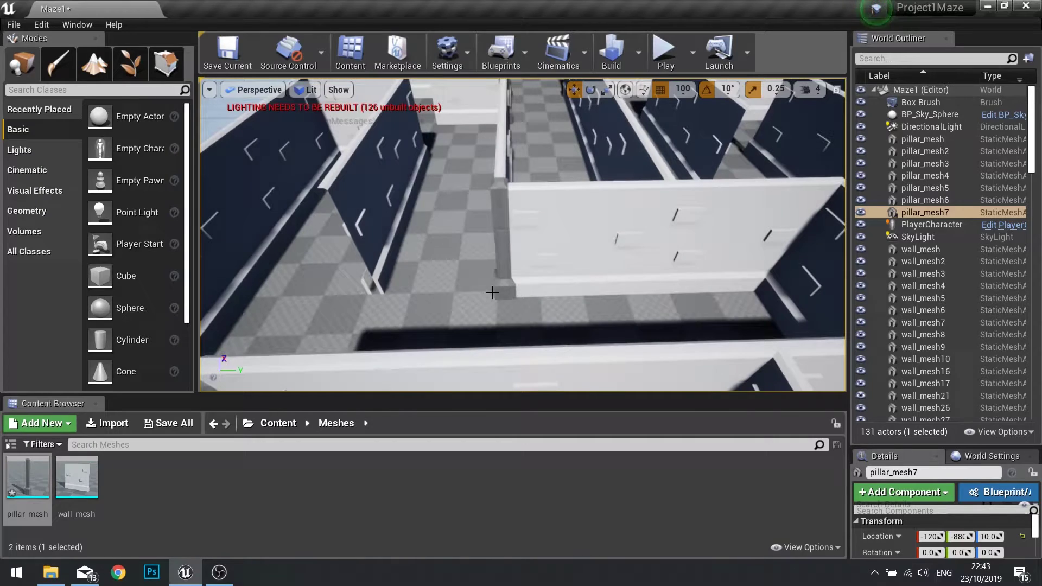
# Duplicate a pillar along the Y axis into the adjacent row and continue copying pillars onto the maze's remaining wall ends and corners.
pyautogui.keyDown('alt'); pyautogui.keyDown('shift'); pyautogui.moveTo(547, 291); pyautogui.dragTo(548, 291); pyautogui.keyUp('shift'); pyautogui.keyUp('alt')
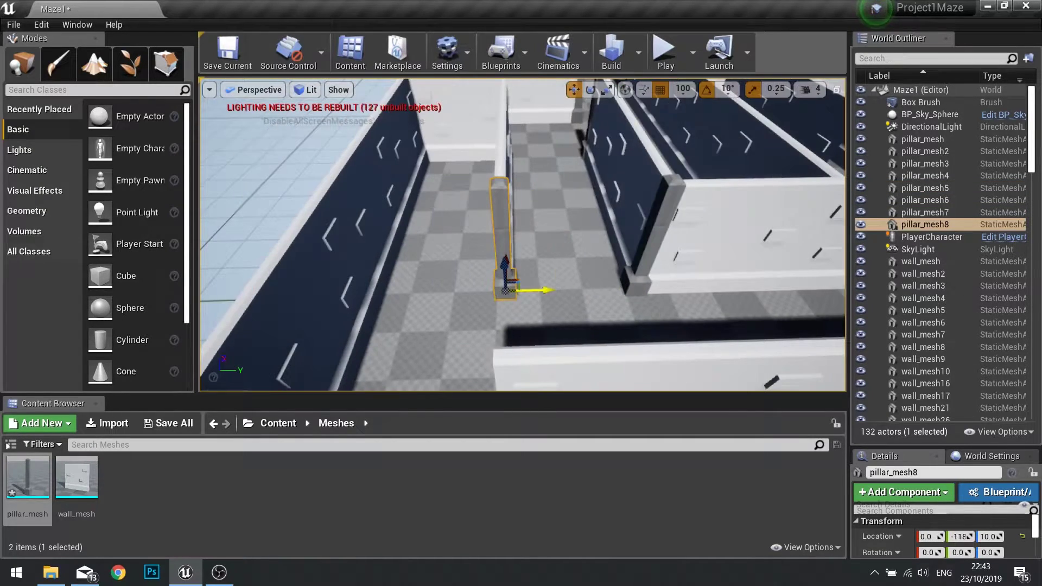
pyautogui.moveTo(522, 235); pyautogui.dragTo(597, 239, button='right')
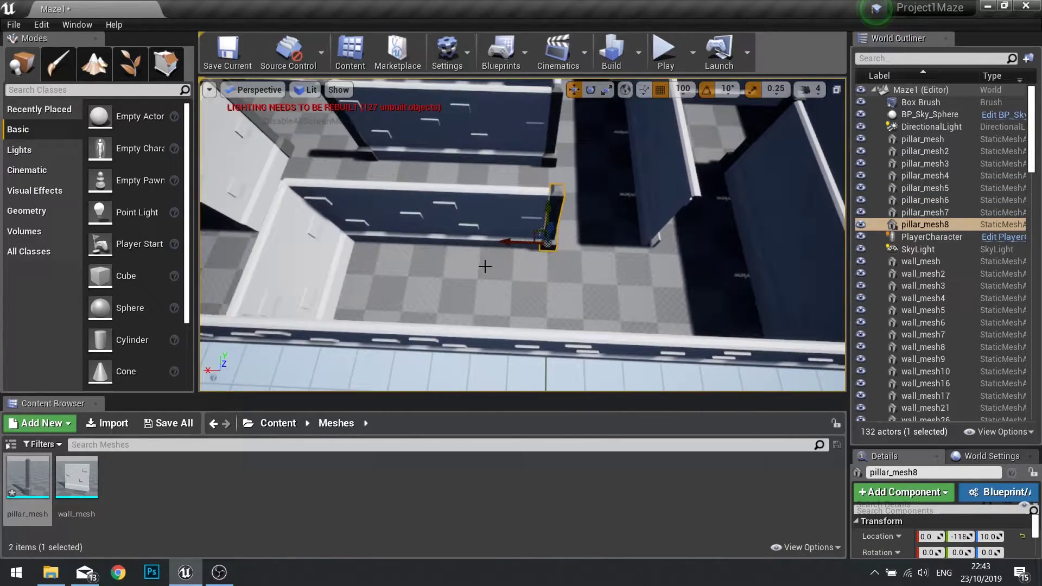
pyautogui.moveTo(502, 245)
pyautogui.keyDown('alt'); pyautogui.keyDown('shift'); pyautogui.mouseDown()
pyautogui.moveTo(491, 245)
pyautogui.moveTo(498, 239)
pyautogui.mouseUp(); pyautogui.keyUp('shift'); pyautogui.keyUp('alt')
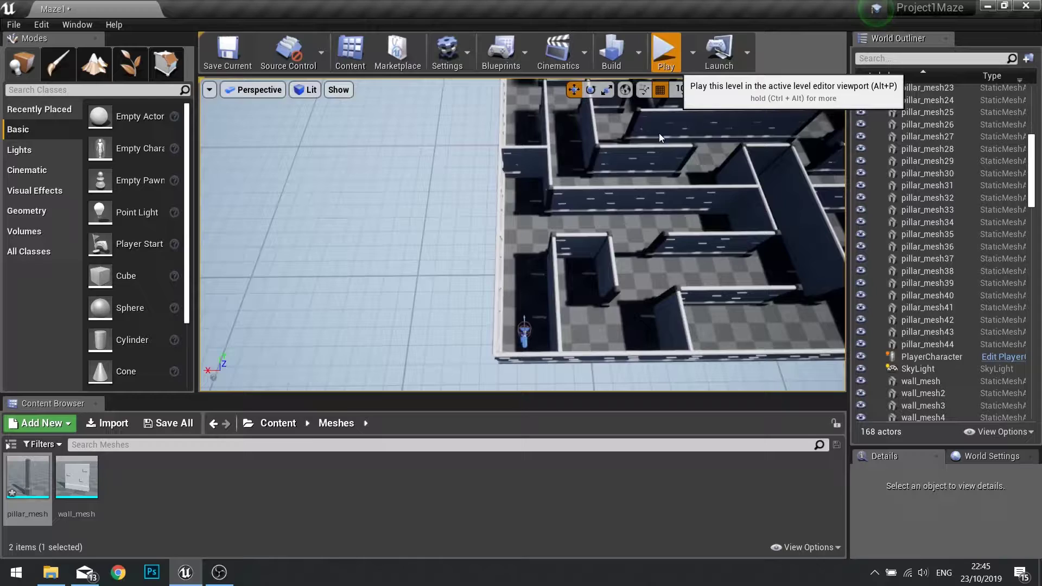
# Play the level, walk through the maze corridors to check the pillars at the wall ends, and stop the play session.
pyautogui.click(666, 53)
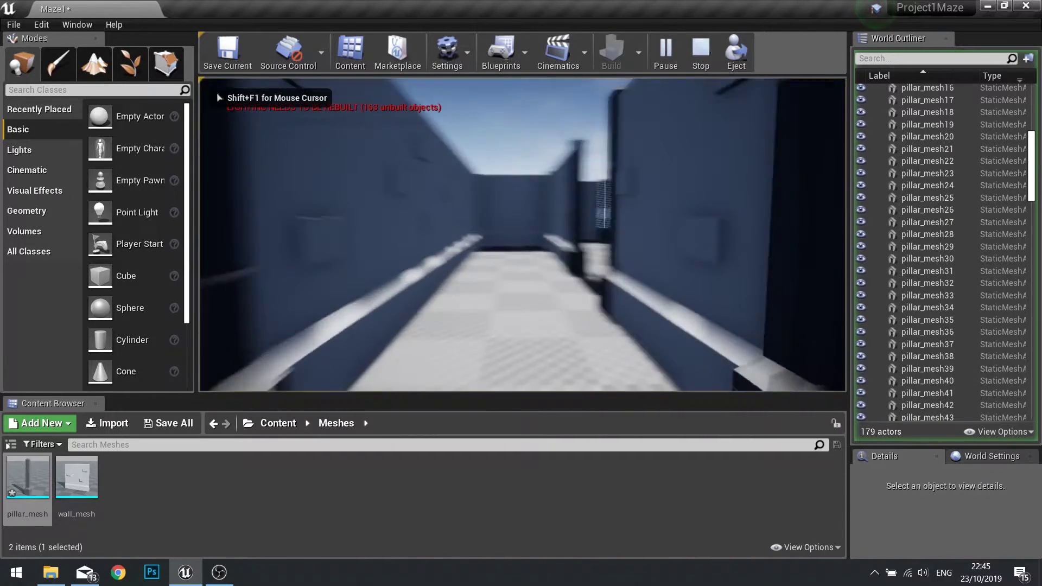
pyautogui.press('w')
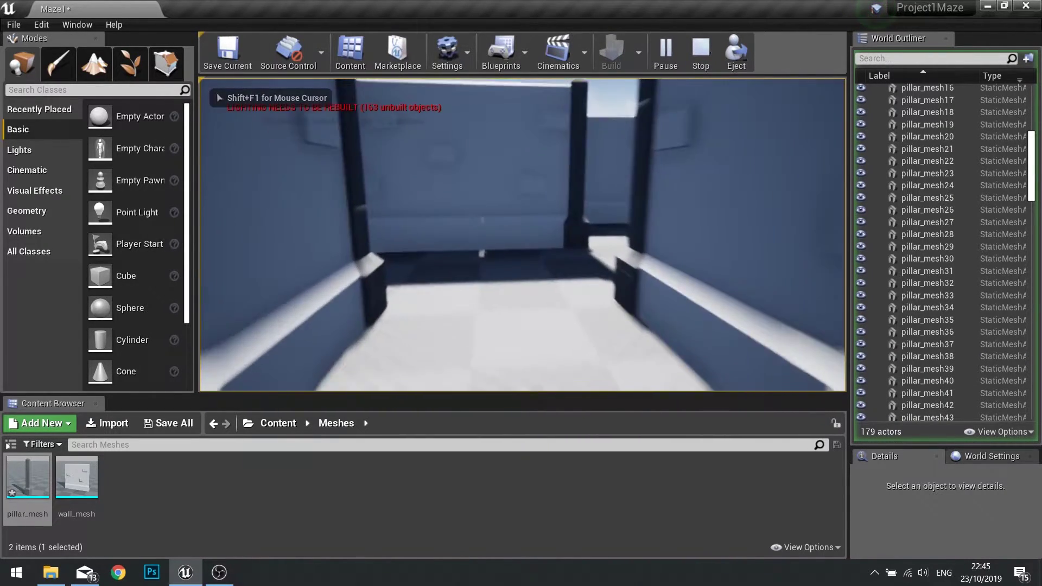
pyautogui.press('w')
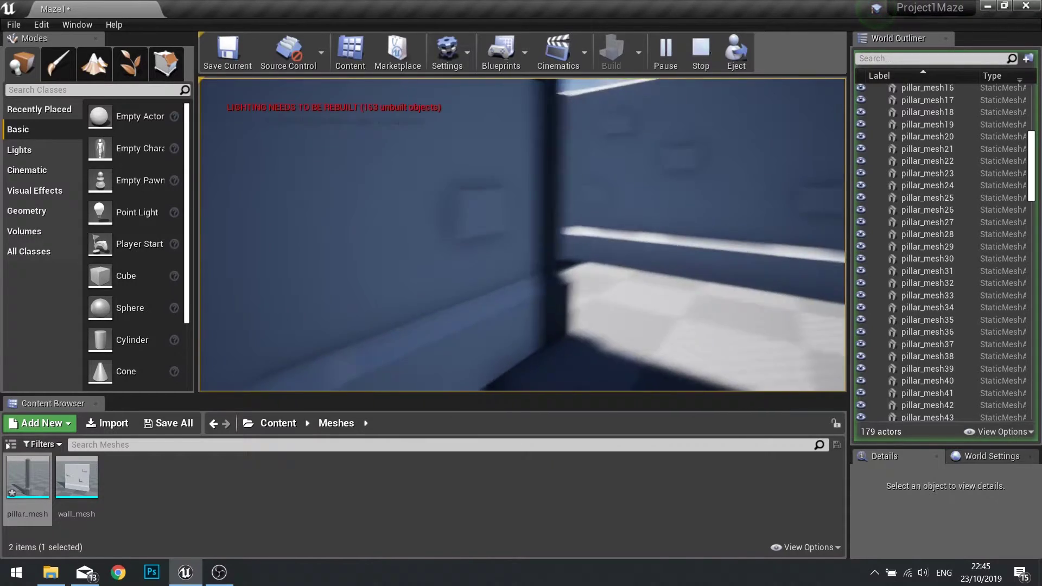
pyautogui.press('w')
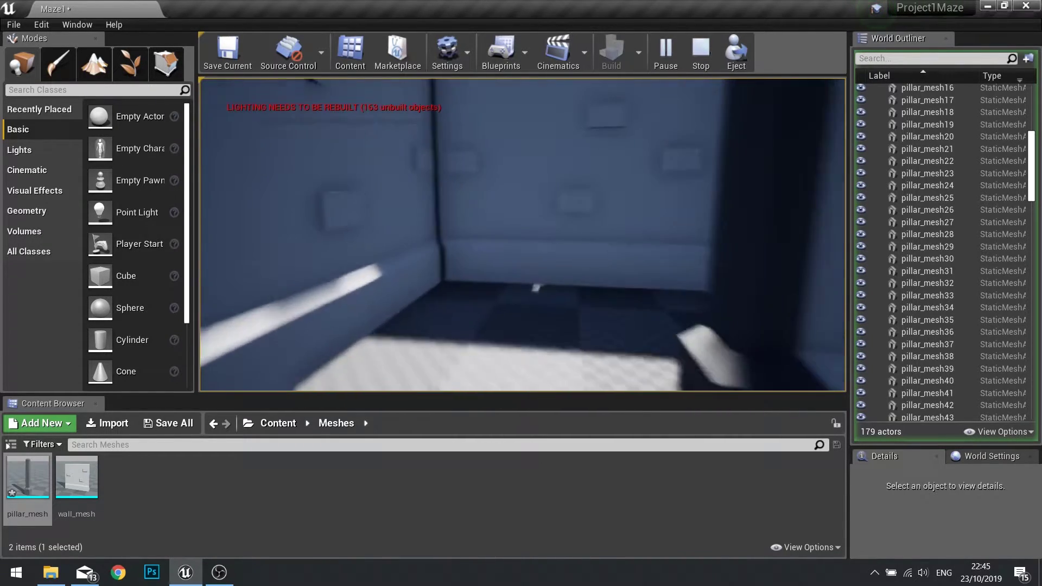
pyautogui.press('w')
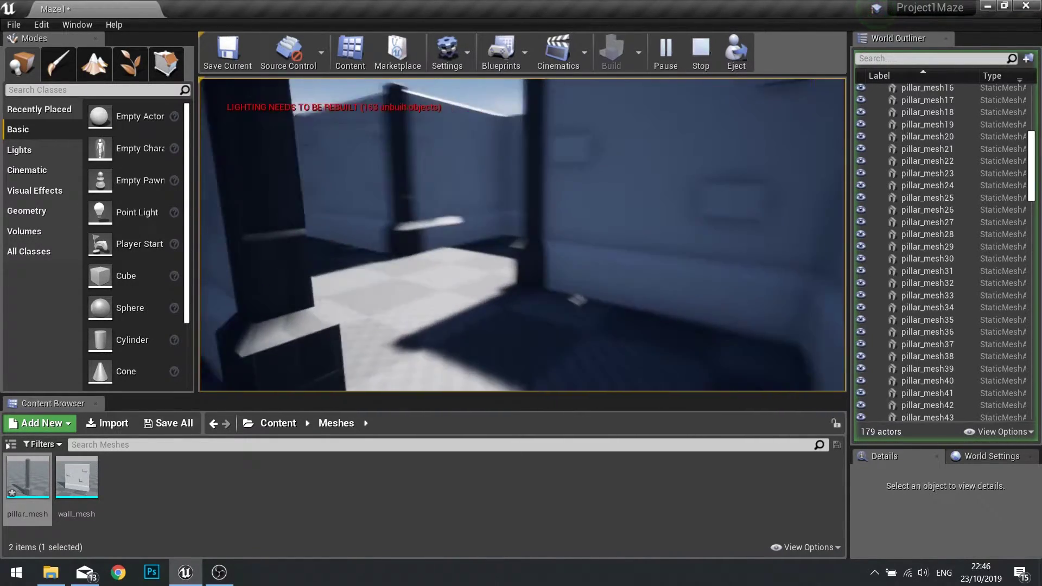
pyautogui.press('w')
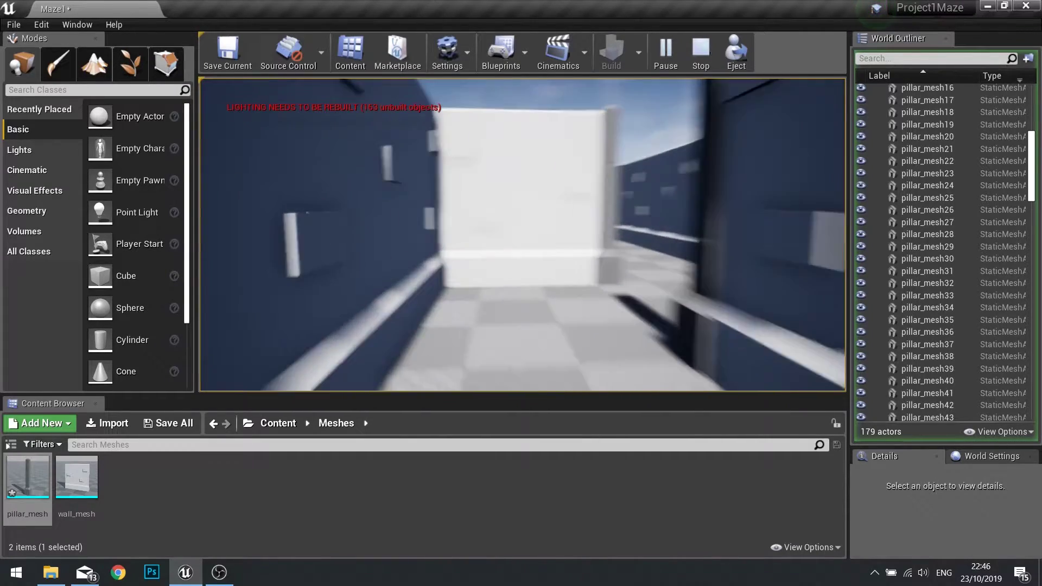
pyautogui.press('w')
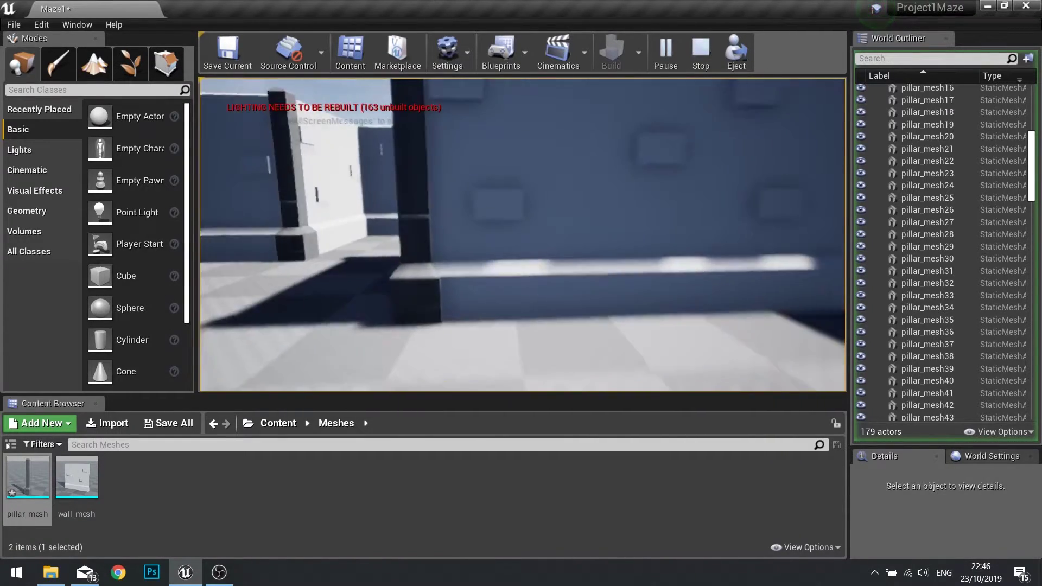
pyautogui.press('w')
pyautogui.press('Escape')
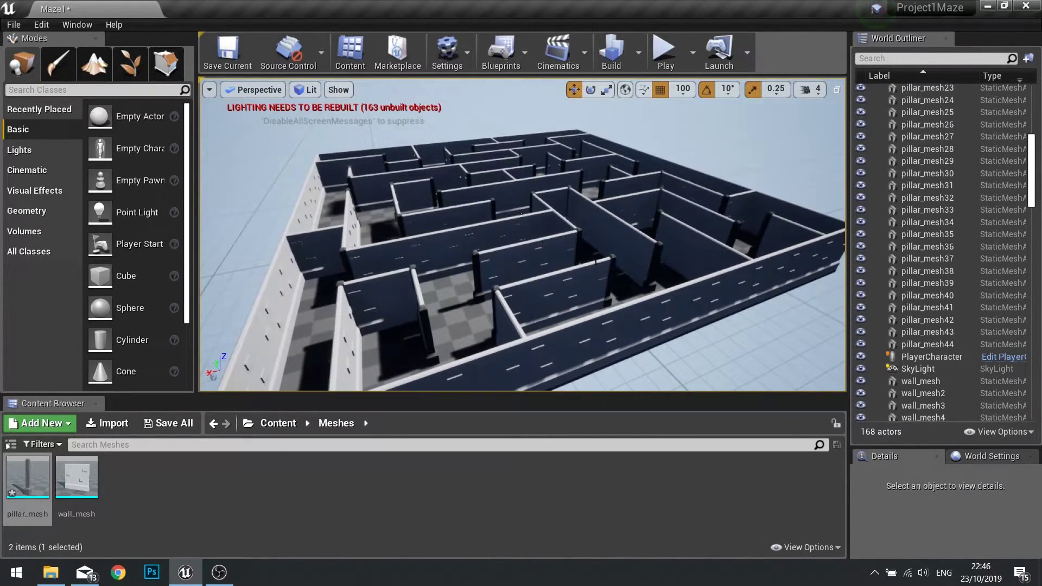
pyautogui.moveTo(452, 251); pyautogui.dragTo(438, 200, button='right')
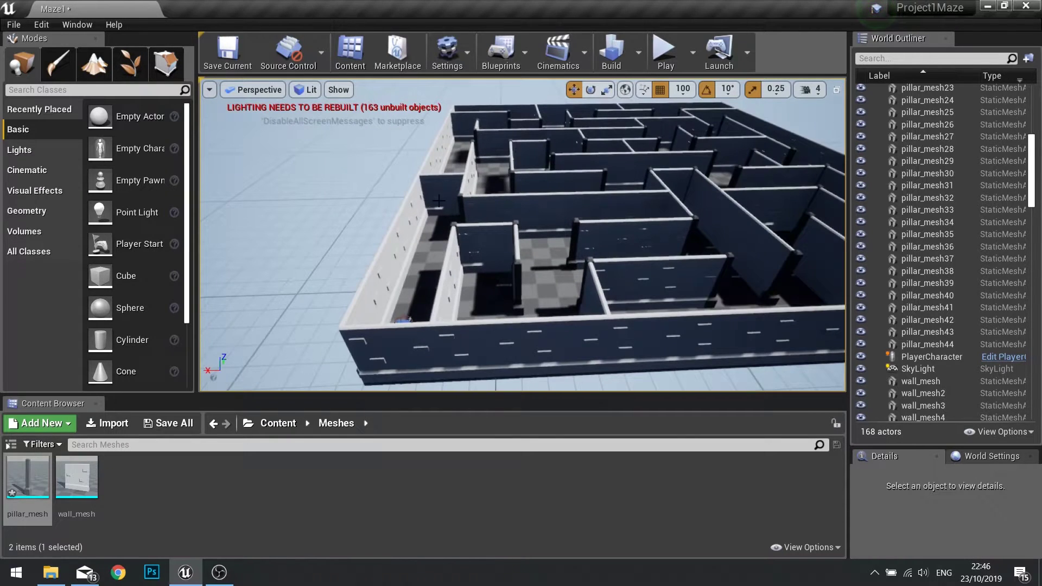
pyautogui.moveTo(711, 219); pyautogui.dragTo(662, 161, button='right')
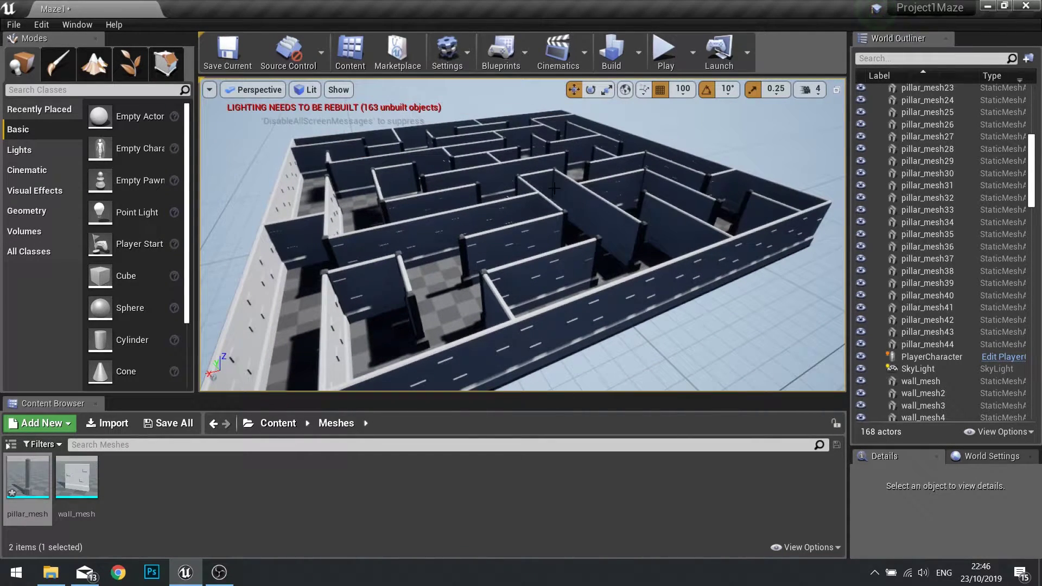